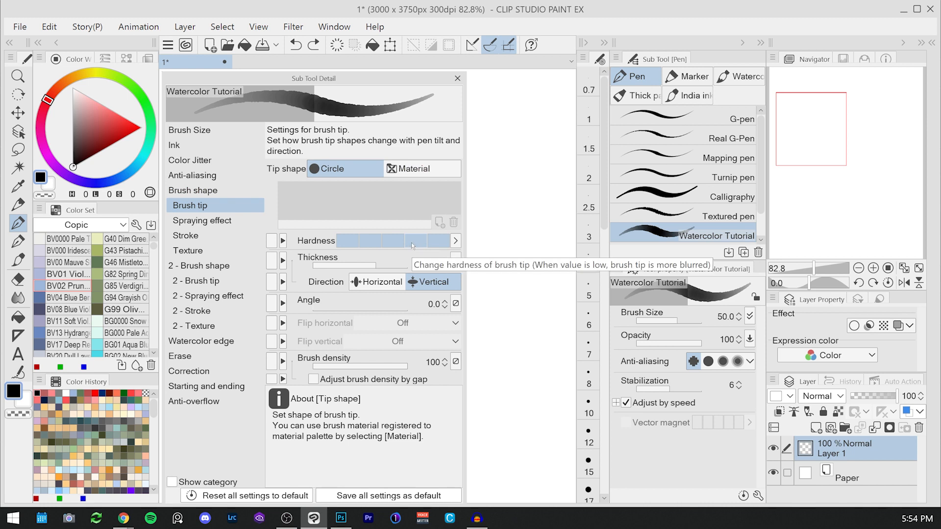
Step: Adjust the brush tip hardness of the Watercolor Tutorial brush and paint test strokes on the canvas
left_click(413, 246)
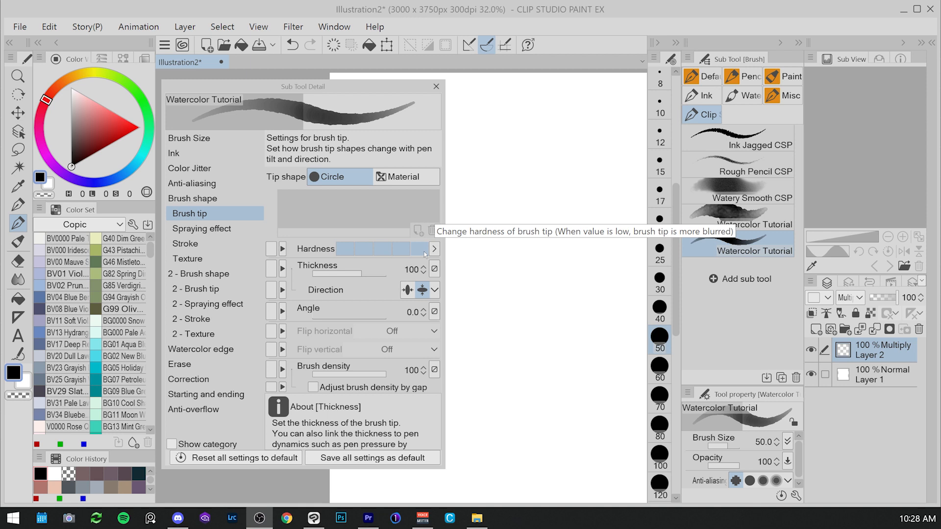
mouse_move(484, 132)
left_mouse_down()
mouse_move(547, 224)
mouse_move(554, 257)
mouse_move(606, 277)
left_mouse_up()
left_click(346, 248)
mouse_move(471, 224)
left_mouse_down()
mouse_move(565, 377)
mouse_move(578, 431)
left_mouse_up()
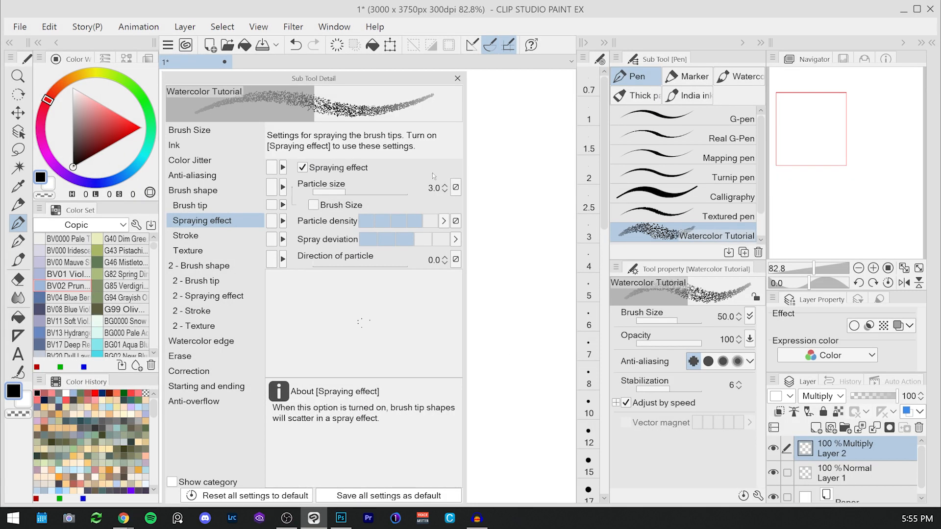
Step: Set the spraying effect particle size to 25
left_click(434, 188)
type("25")
key("Return")
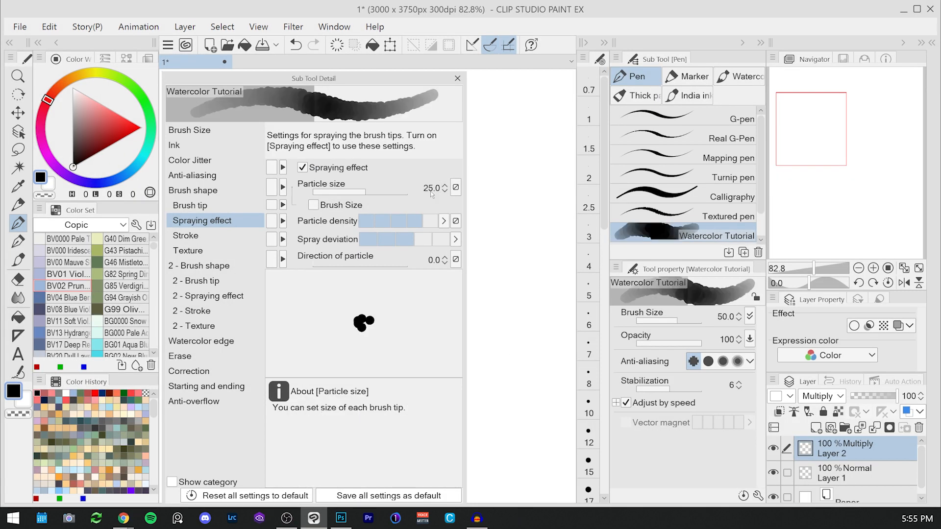
Step: Enable pen pressure and random dynamics for particle size, with minimum values 30 and 25
left_click(455, 186)
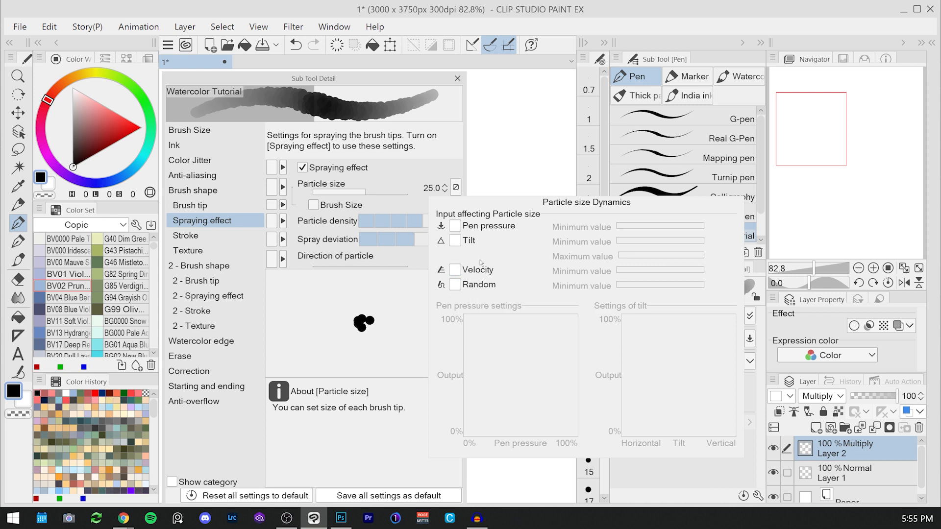
left_click(474, 287)
left_click(490, 225)
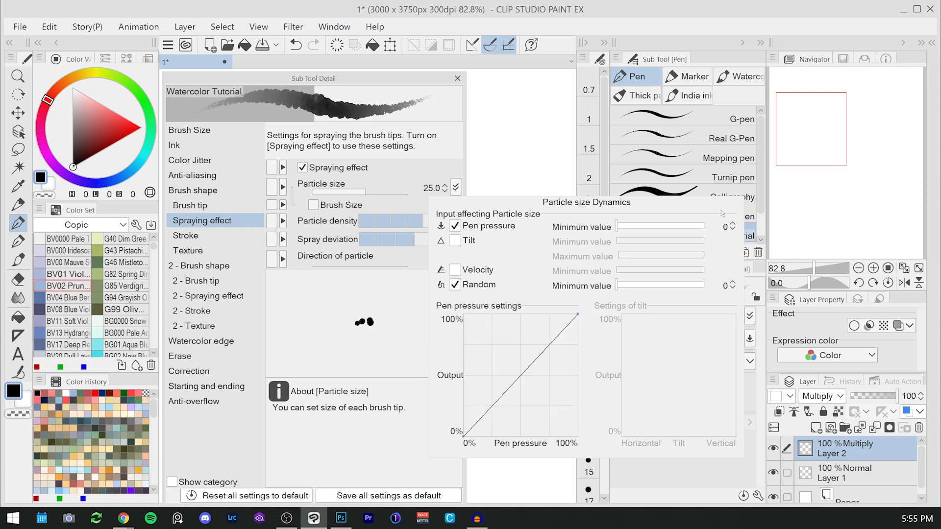
type("30")
key("Return")
left_click(727, 286)
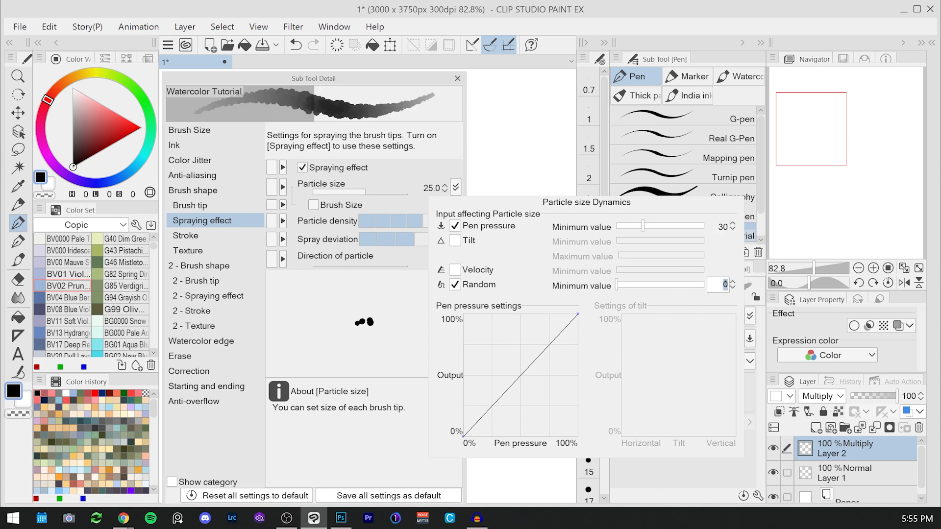
type("25")
key("Return")
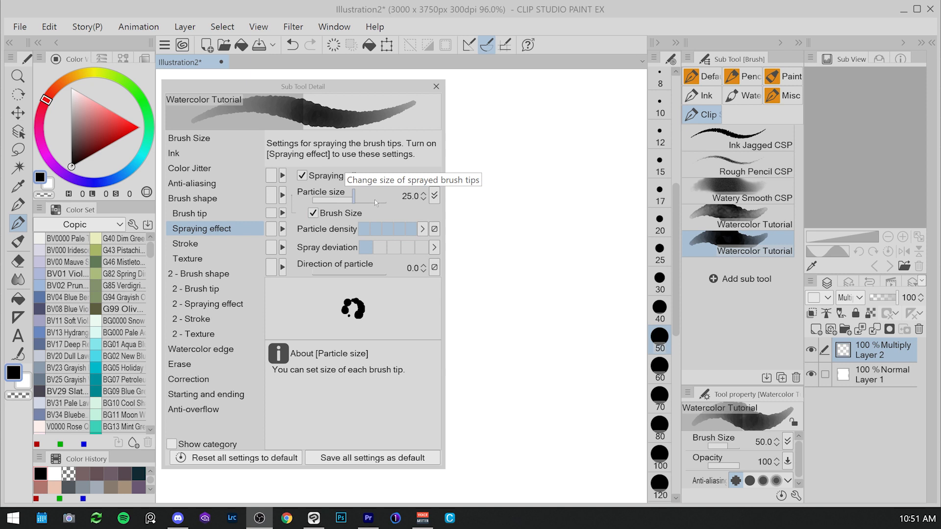
Step: Drag the pen pressure minimum for particle size down to 0, then reset it to 30
left_click(435, 196)
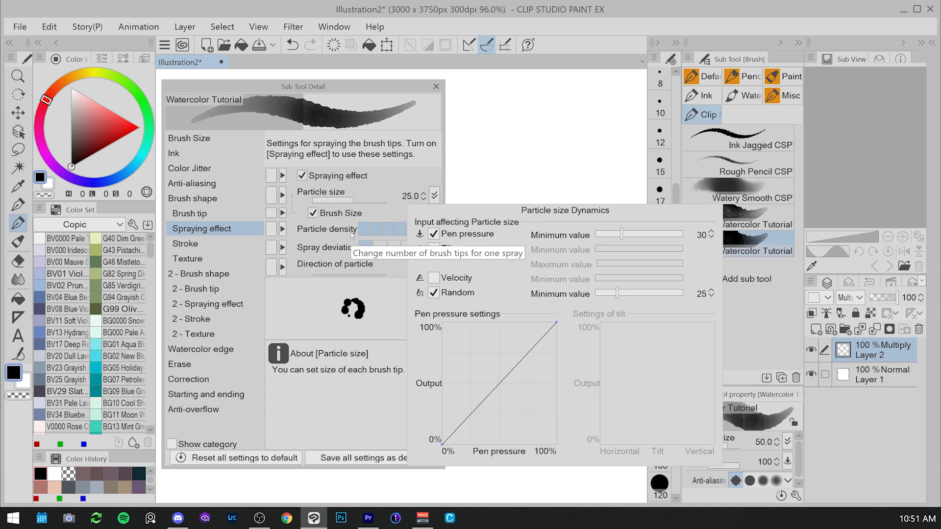
left_click_drag(622, 235, 588, 237)
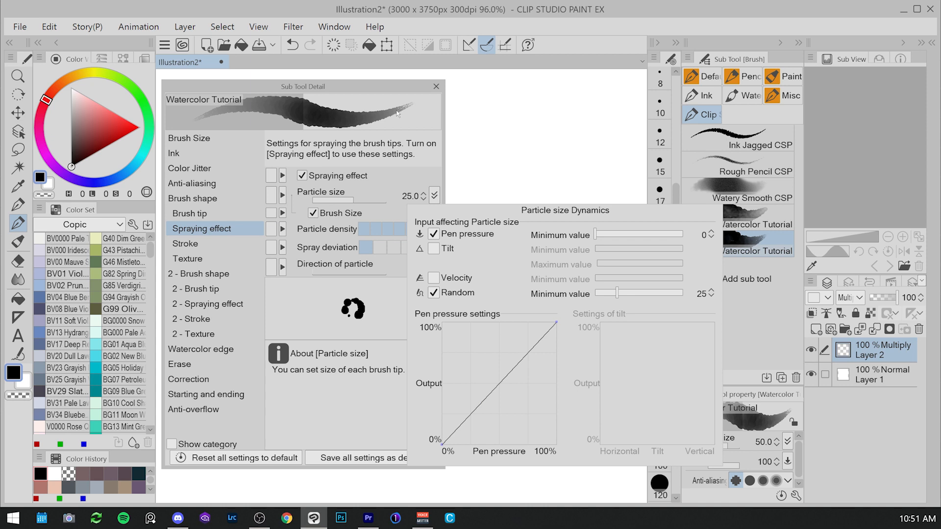
left_click(694, 238)
type("30")
key("Return")
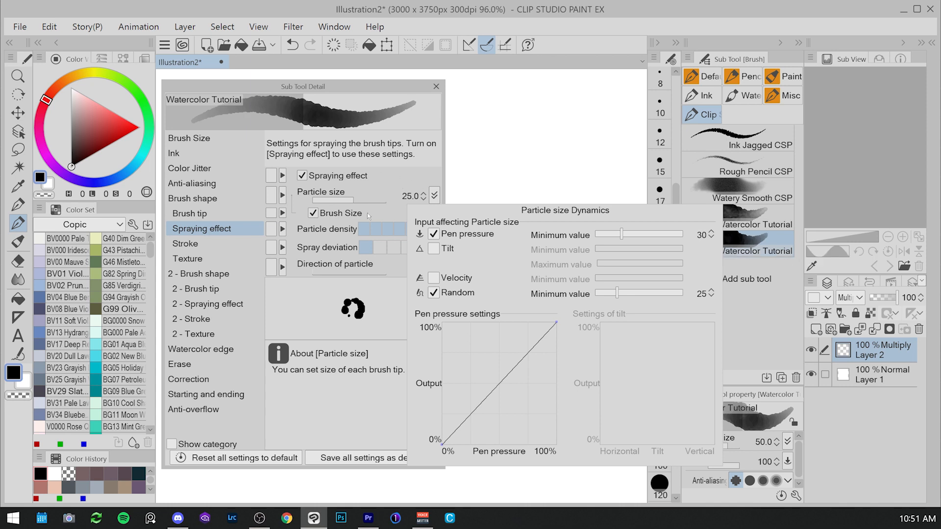
Step: Set the particle size to 100, paint a test stroke on the canvas and clear it
left_click(358, 199)
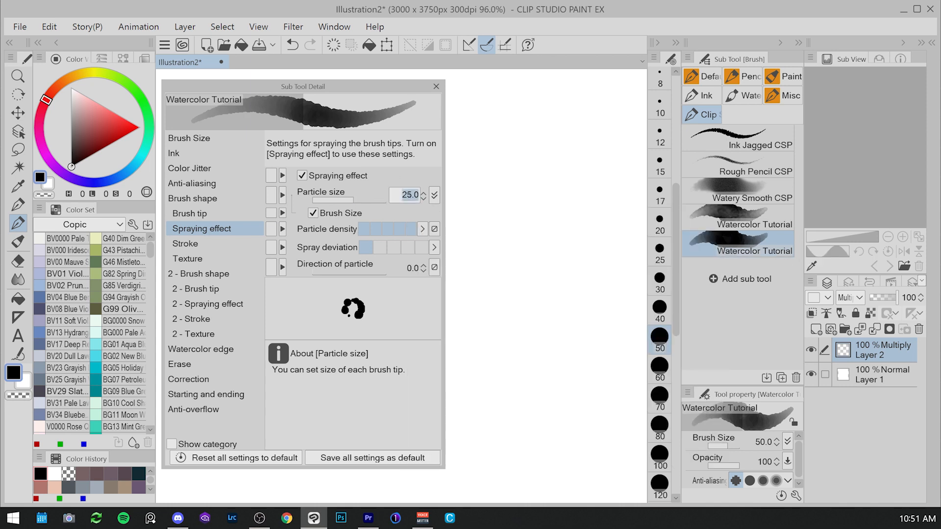
type("100")
key("Return")
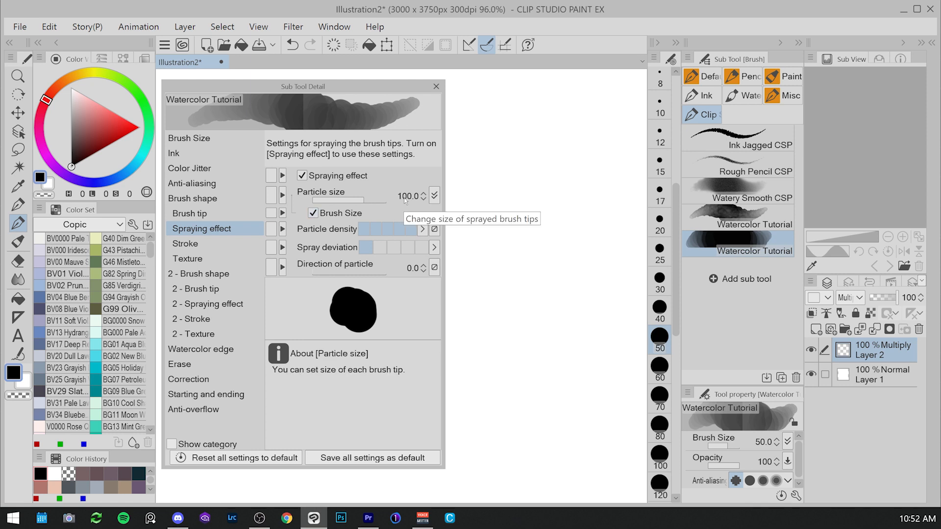
left_click(434, 196)
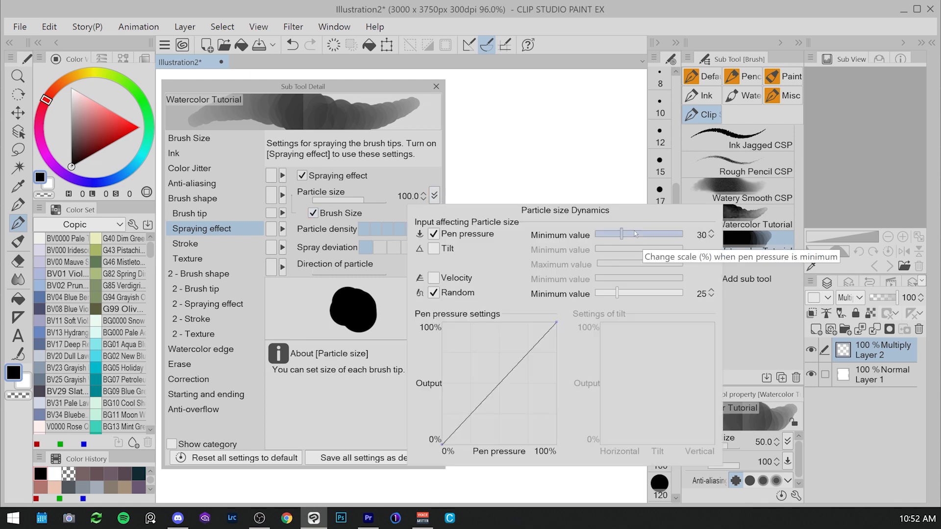
left_click(499, 167)
mouse_move(488, 120)
left_mouse_down()
mouse_move(507, 155)
mouse_move(495, 229)
mouse_move(500, 270)
mouse_move(534, 301)
mouse_move(595, 276)
mouse_move(590, 212)
mouse_move(542, 199)
mouse_move(554, 364)
mouse_move(485, 374)
left_mouse_up()
key("Delete")
Step: Set the particle size back to 25
left_click(404, 196)
type("25")
key("Return")
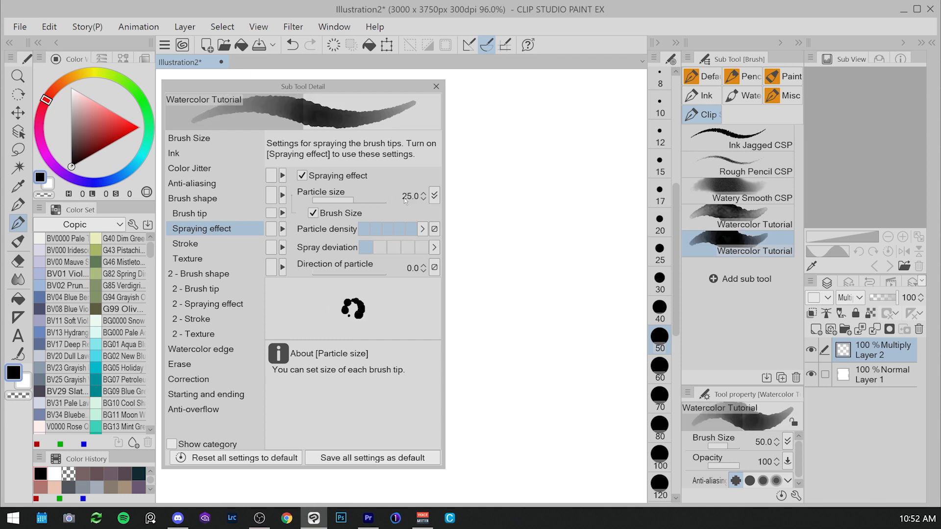
Step: Set the brush size to 100 and compare the linked particle size in the spraying effect settings
left_click(434, 195)
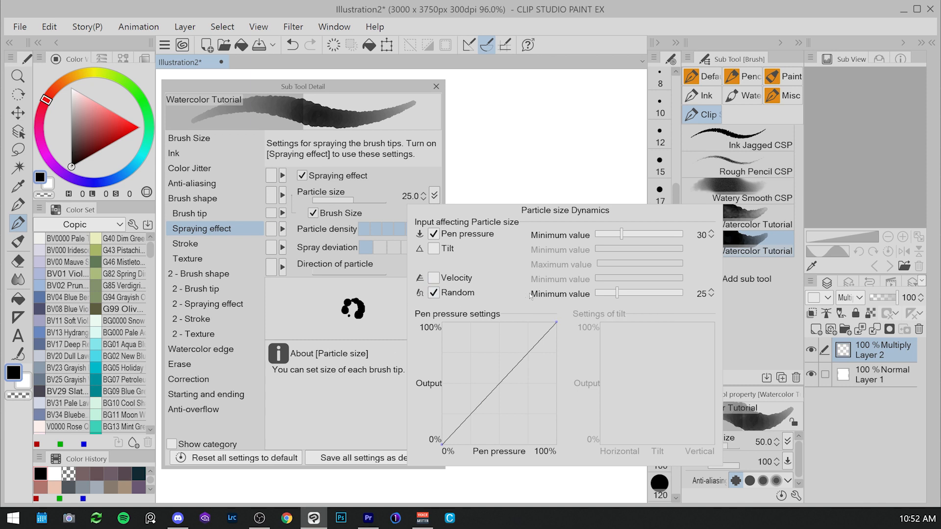
left_click(362, 324)
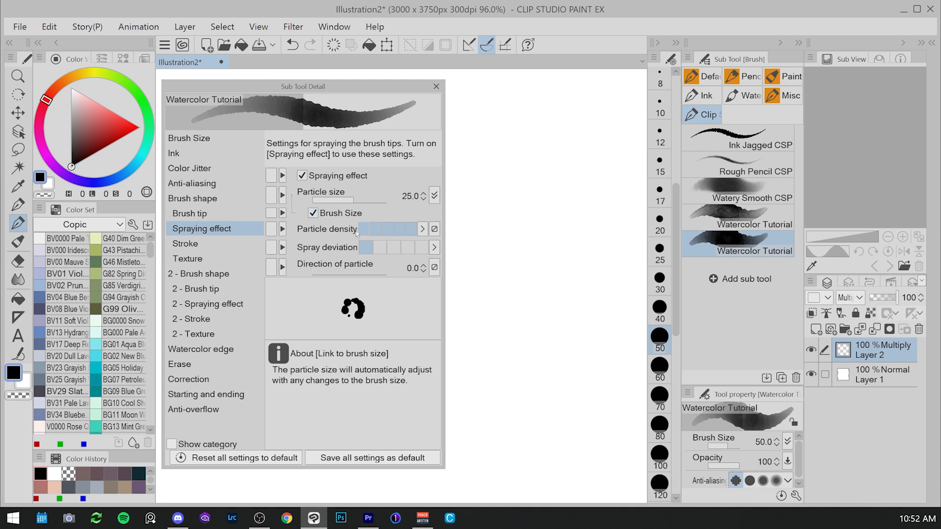
left_click(189, 138)
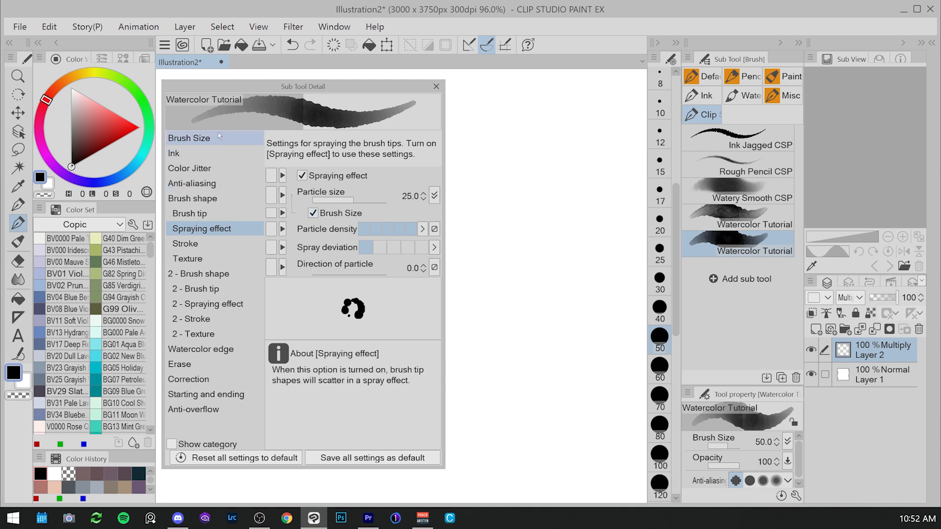
type("100")
key("Return")
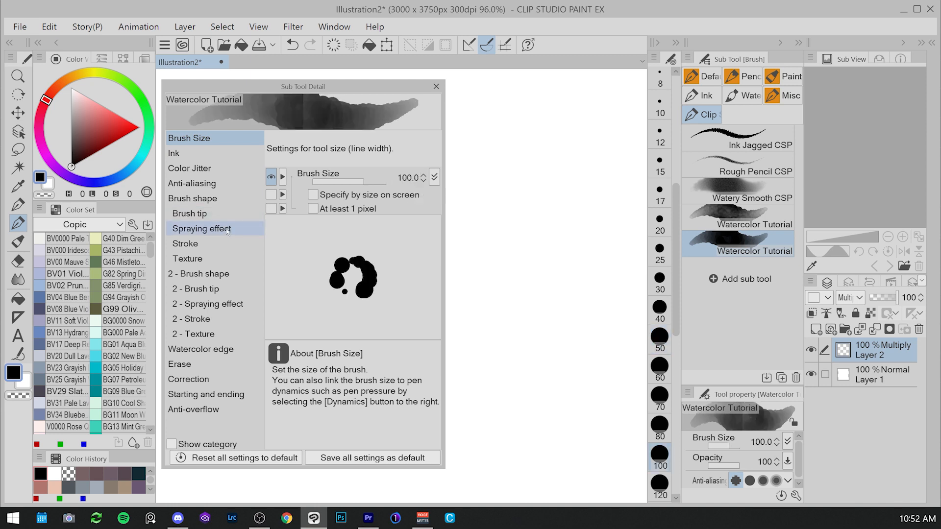
left_click(227, 230)
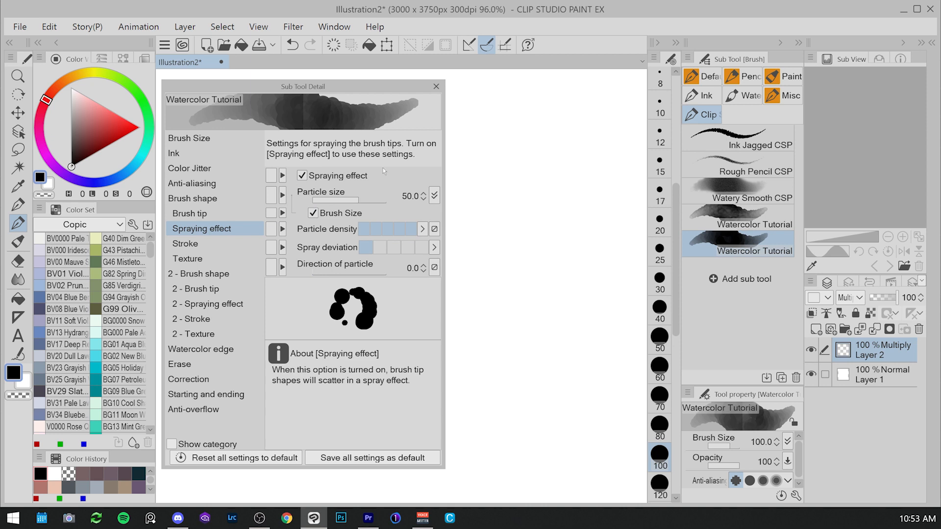
Step: Set the brush size back to 50 and return to the spraying effect settings
left_click(208, 140)
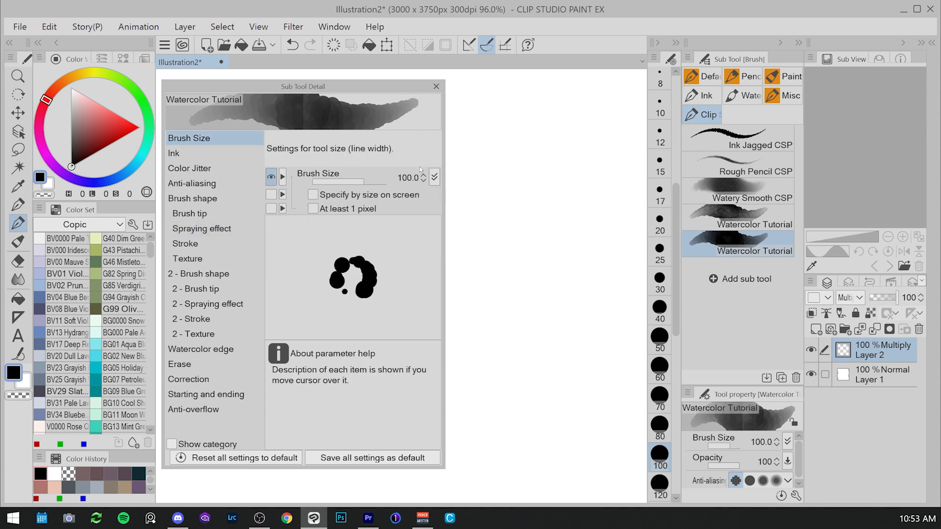
left_click(405, 176)
type("50")
key("Return")
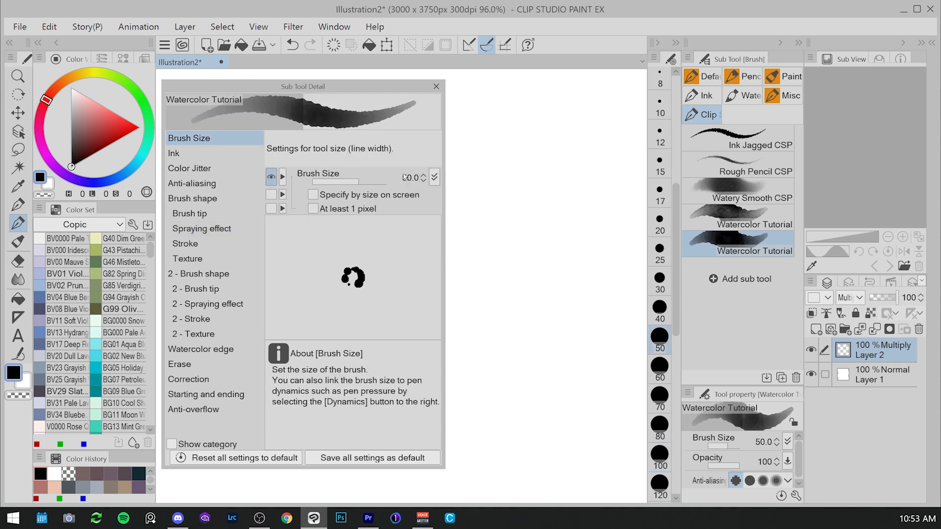
left_click(223, 230)
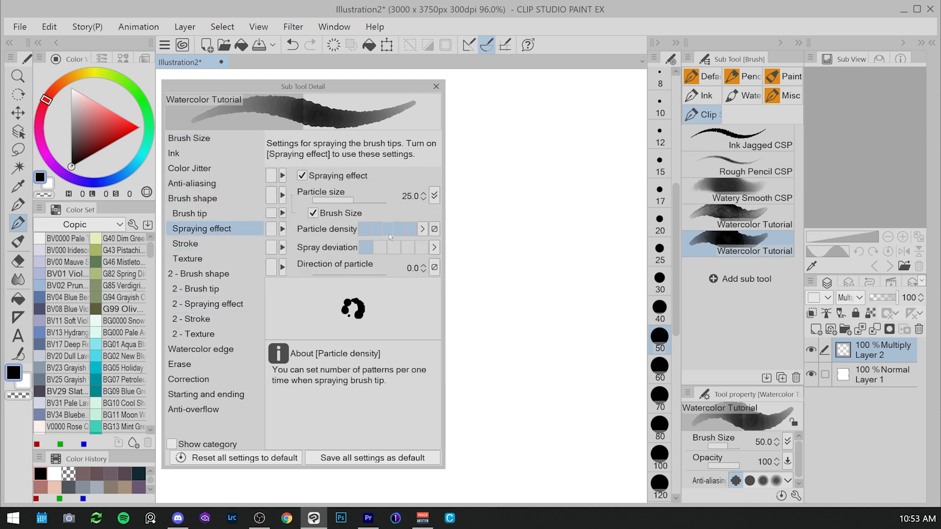
Step: Set particle density to its minimum and paint a test stroke on the canvas
left_click(361, 229)
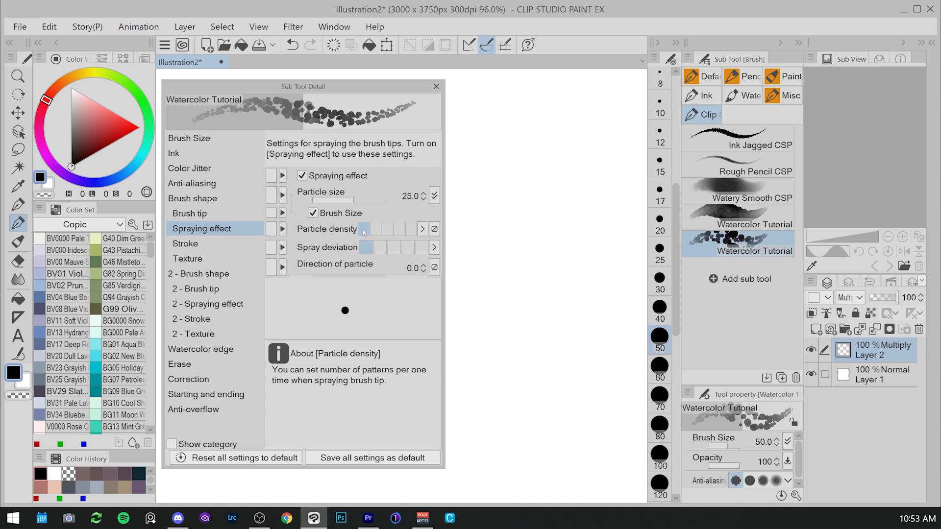
mouse_move(512, 103)
left_mouse_down()
mouse_move(519, 233)
mouse_move(565, 237)
mouse_move(566, 201)
mouse_move(549, 214)
mouse_move(571, 254)
mouse_move(570, 287)
mouse_move(529, 294)
left_mouse_up()
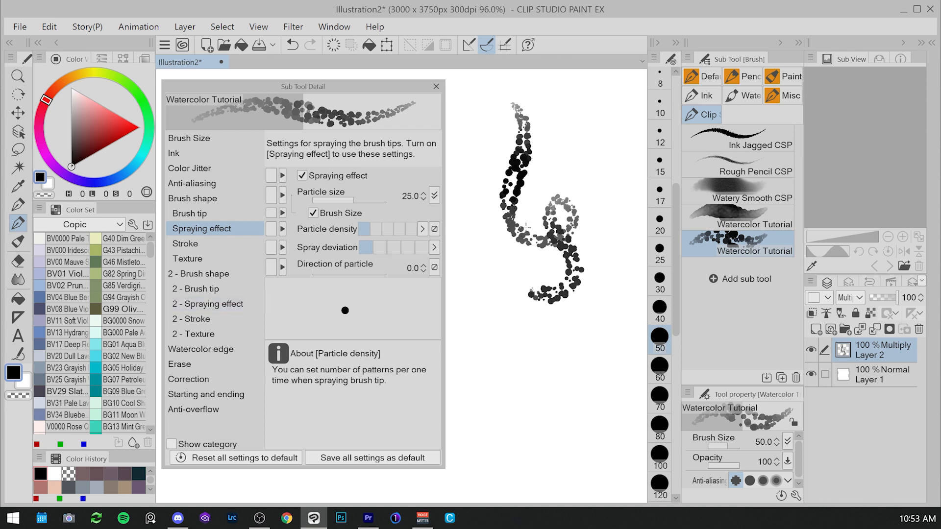
Step: Raise the particle density to near maximum and paint another test stroke beside the first
left_click(410, 231)
mouse_move(587, 105)
left_mouse_down()
mouse_move(602, 136)
mouse_move(601, 236)
mouse_move(630, 216)
mouse_move(608, 223)
mouse_move(629, 287)
mouse_move(594, 310)
left_mouse_up()
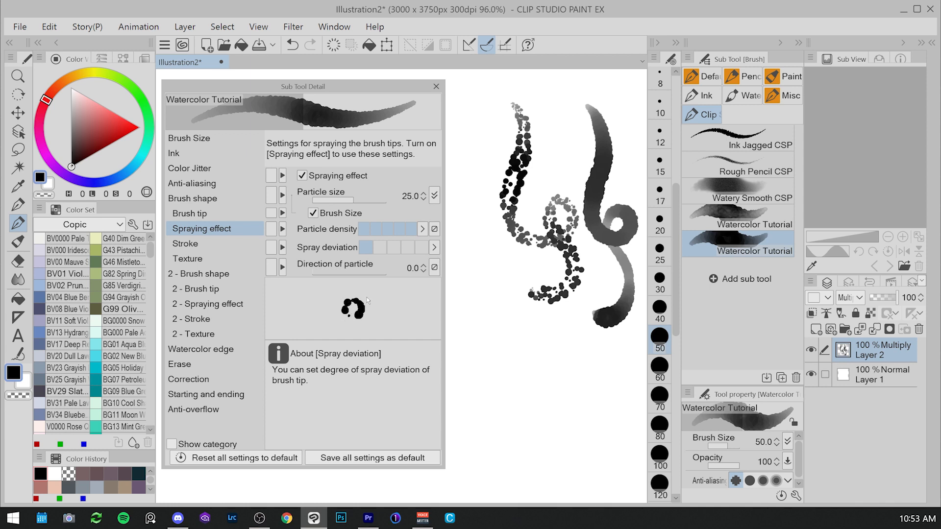
Step: Increase the spray deviation by dragging its slider to the high end
left_click(391, 249)
left_click_drag(391, 250, 447, 253)
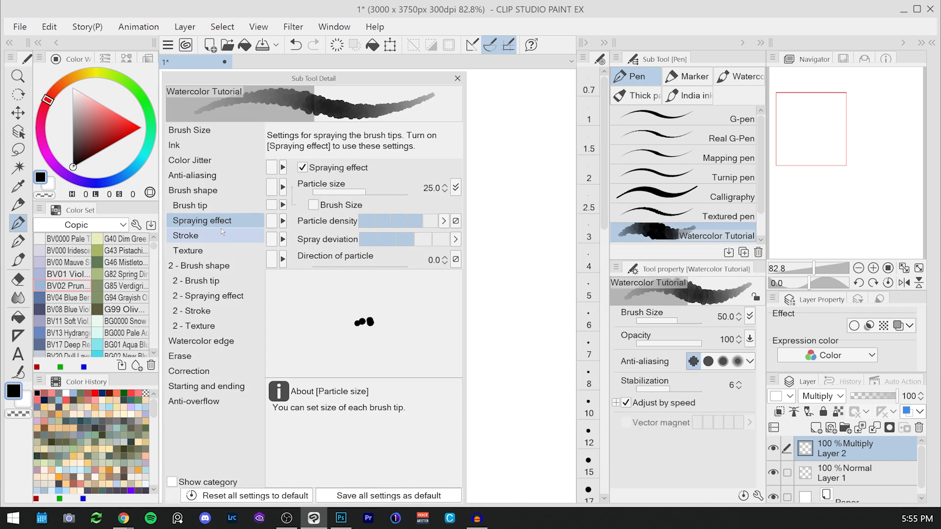
left_click(222, 235)
left_click(414, 168)
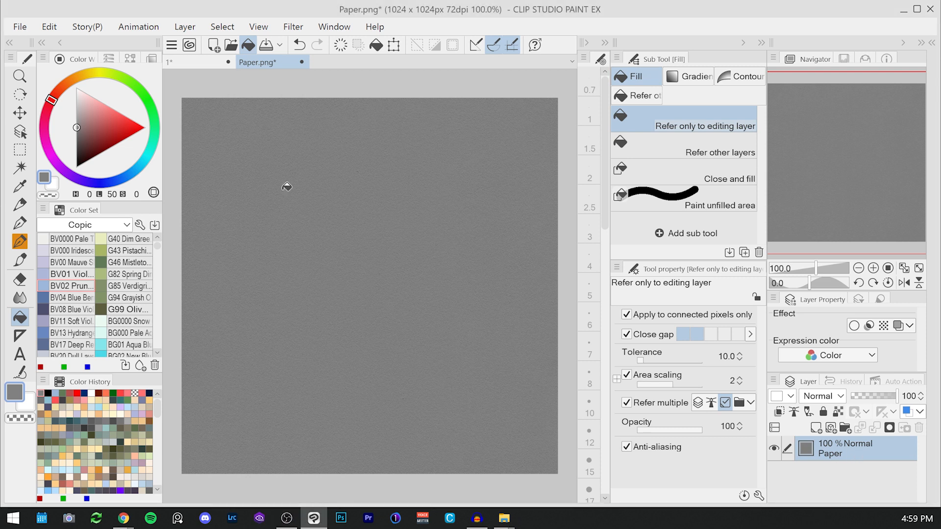
Step: Convert the paper texture layer's brightness to opacity
left_click(49, 27)
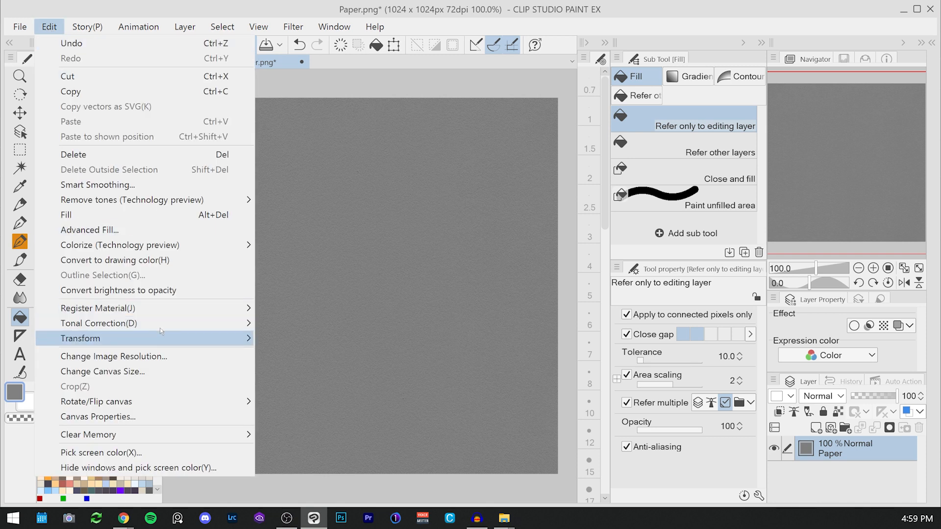
left_click(118, 290)
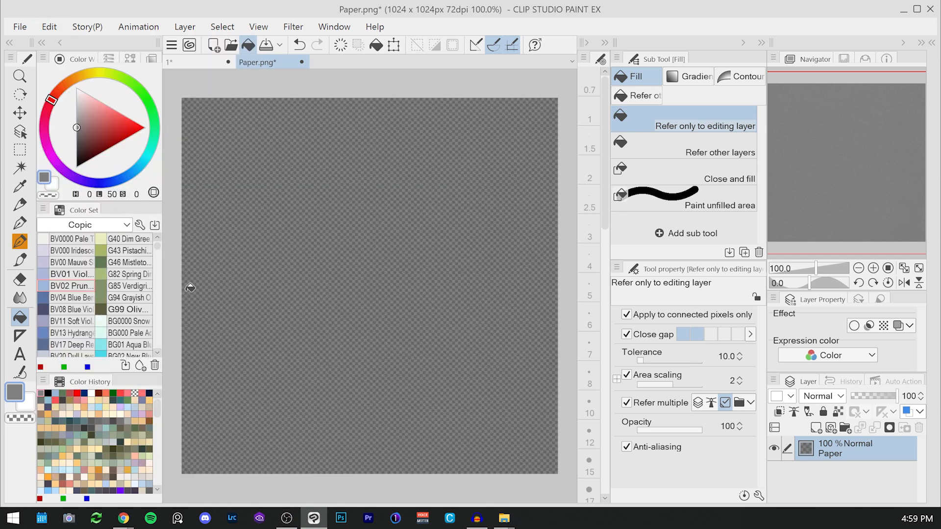
Step: Convert the paper layer into a Gray image material layer named Paper 2, keeping the original layer
right_click(787, 447)
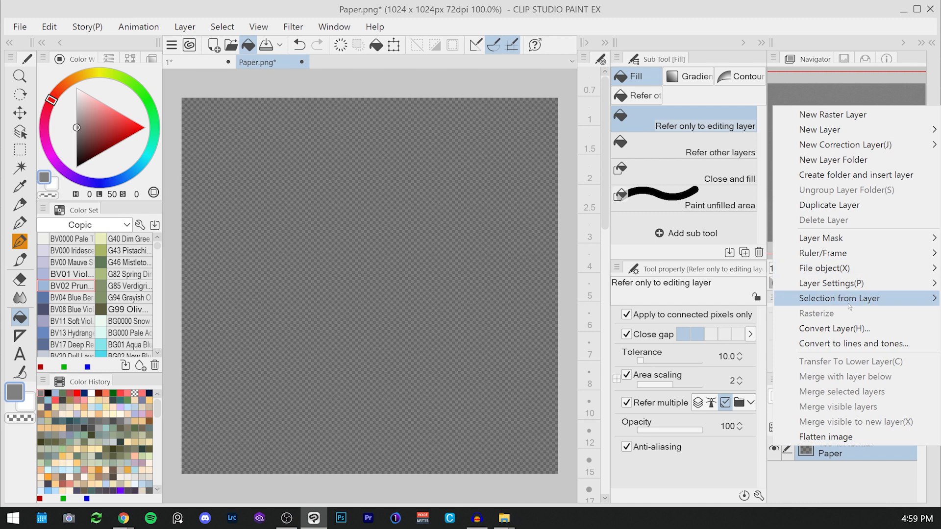
left_click(854, 337)
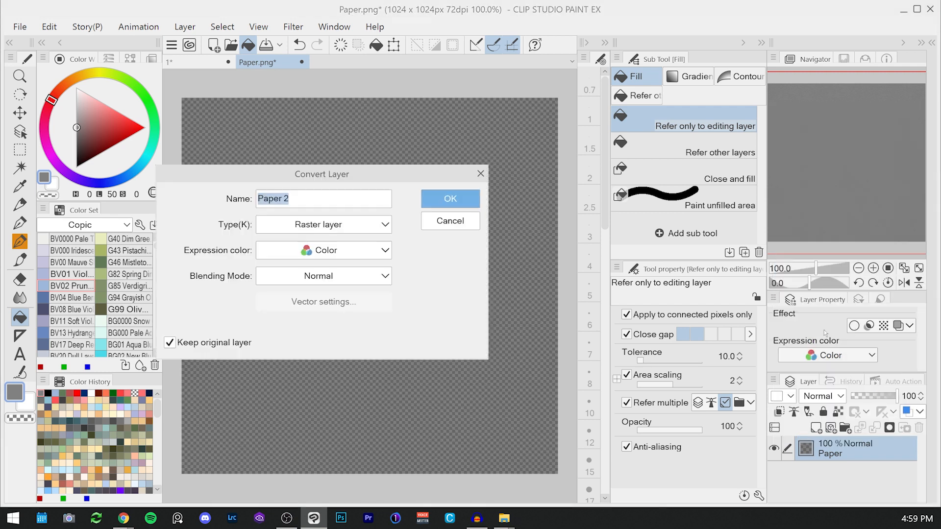
left_click(334, 250)
left_click(318, 289)
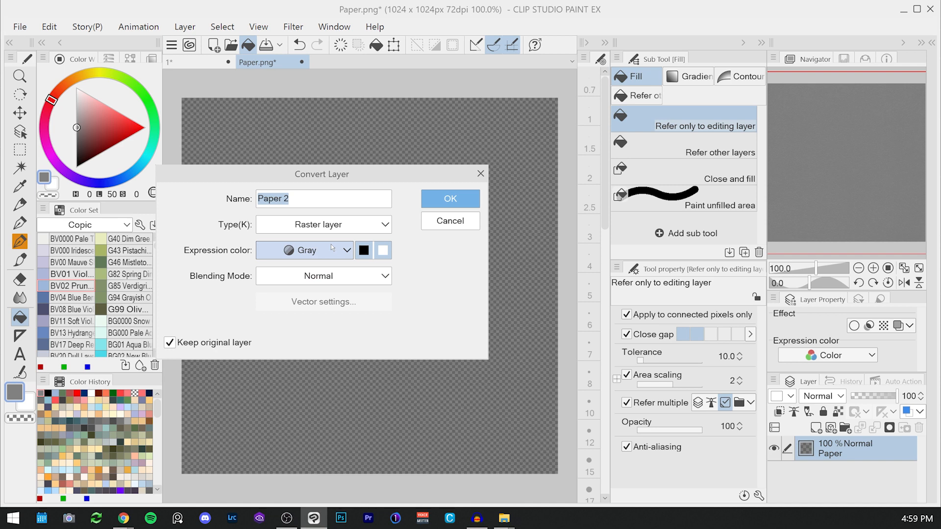
left_click(336, 226)
left_click(337, 272)
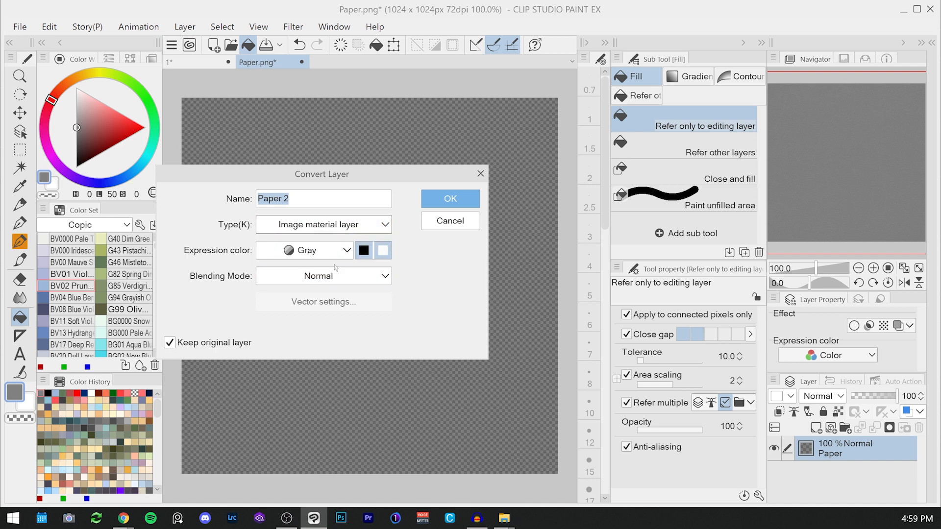
left_click(449, 199)
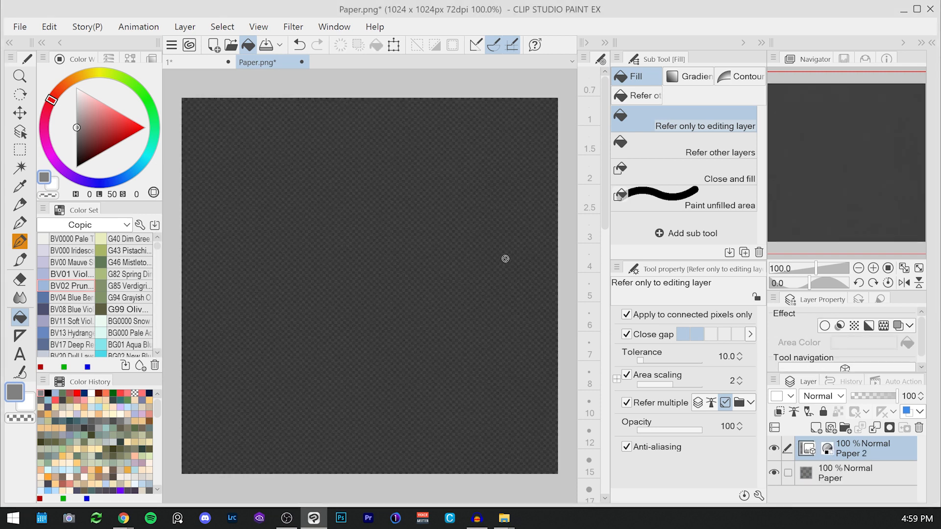
Step: Hide the original Paper layer
left_click(774, 474)
left_click(49, 27)
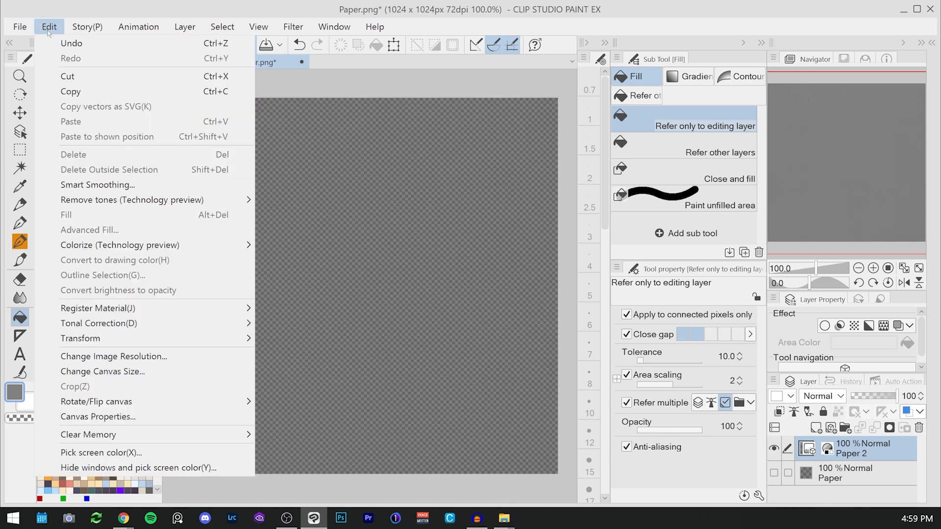
Step: Register the paper layer as a material named "Paper Texture" for paper texture and brush tip use, with tiling, saved in the Simz folder
left_click(309, 309)
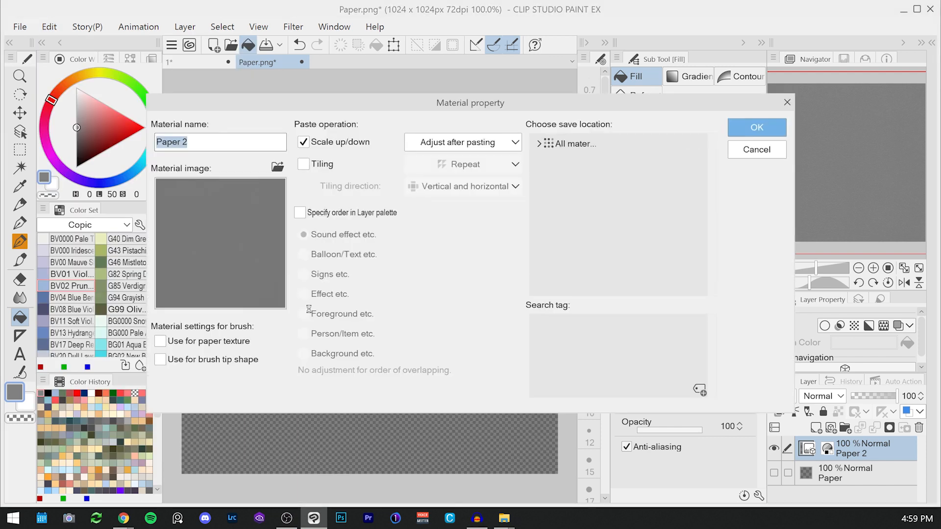
type("Paper Texture")
left_click(218, 341)
left_click(216, 360)
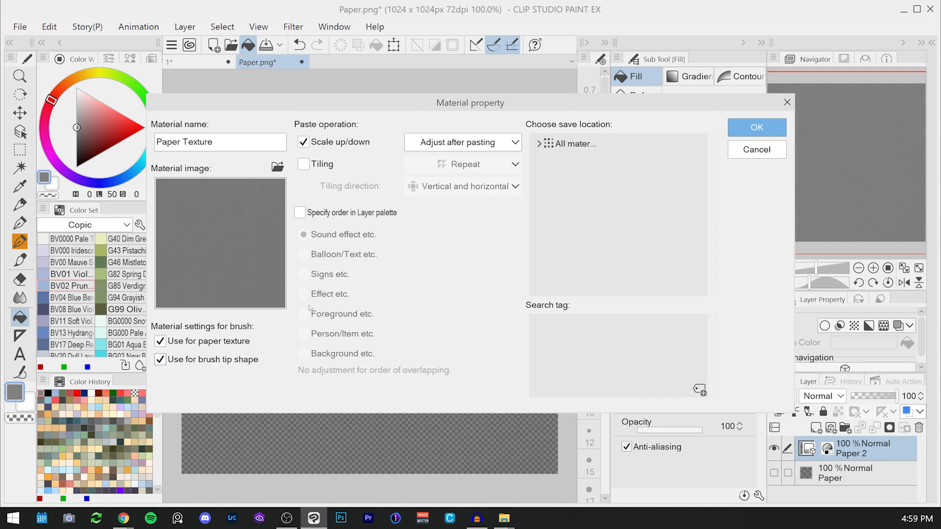
left_click(319, 166)
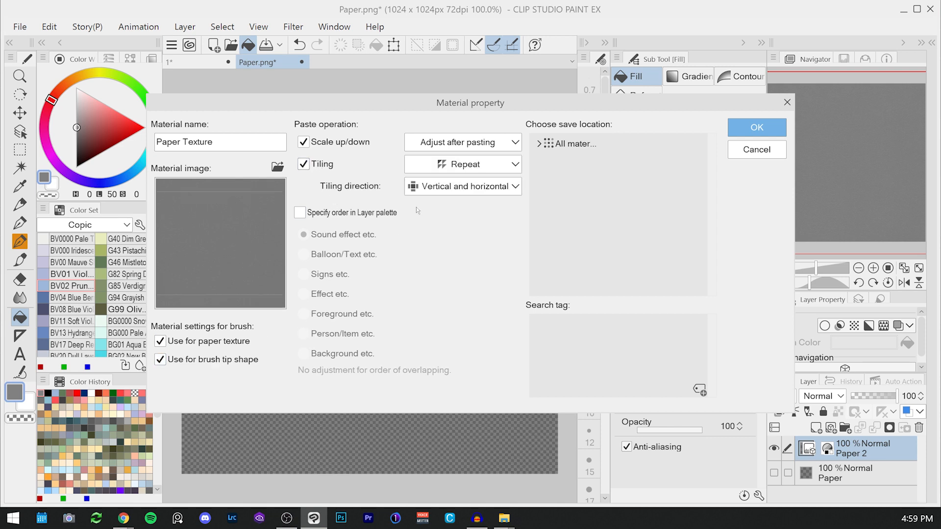
left_click(539, 145)
left_click(579, 163)
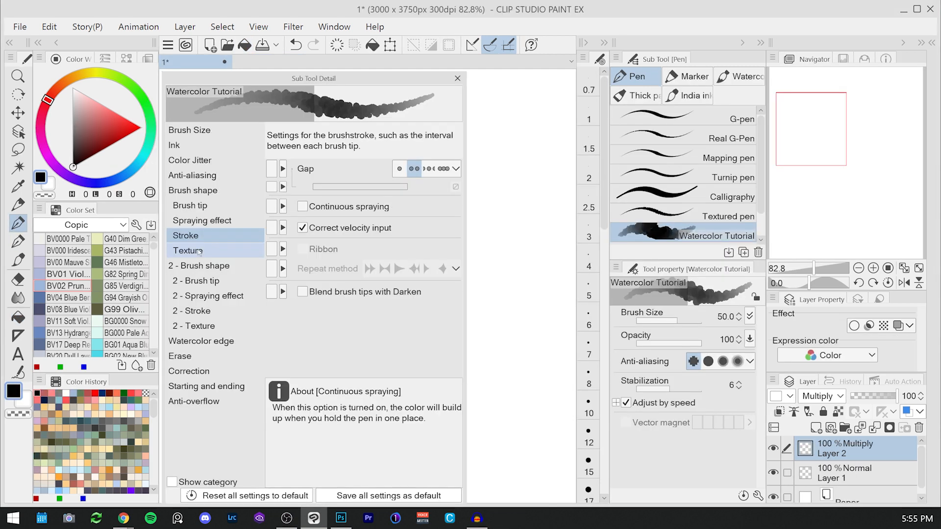
Step: In the Watercolor Tutorial brush's Texture settings, search for "simz" and apply the Paper Simz Tutorial Clip texture
left_click(187, 251)
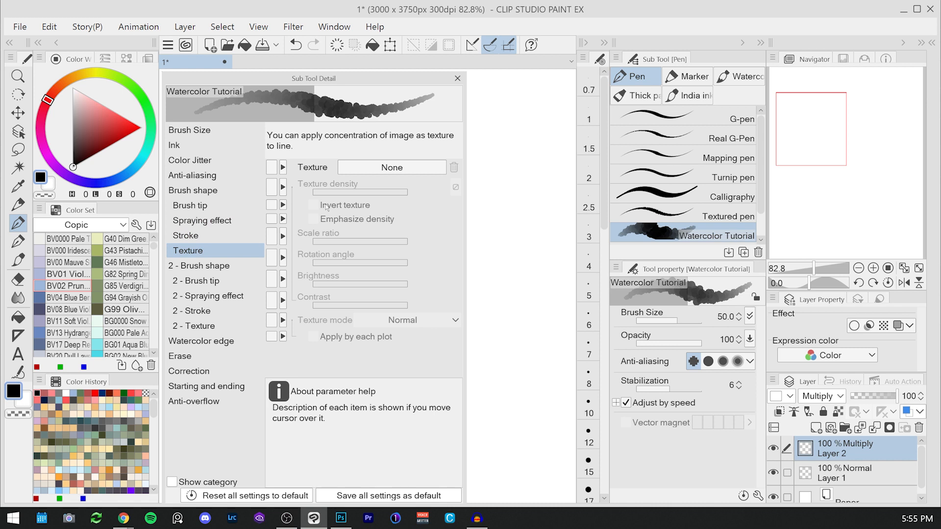
left_click(402, 170)
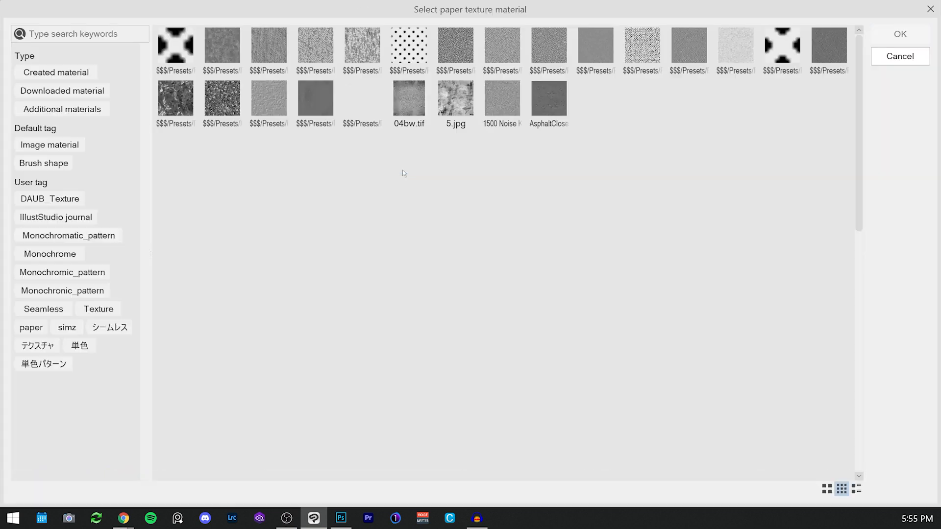
type("simz")
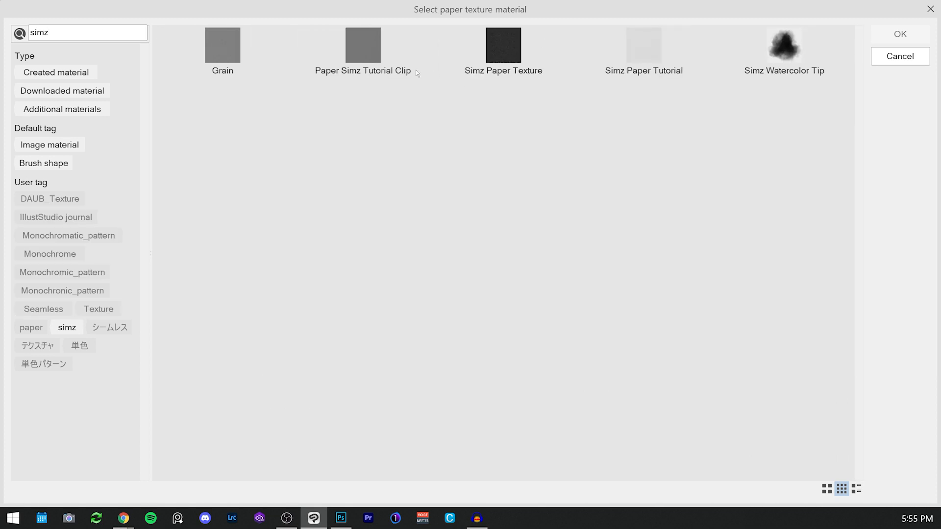
left_click(363, 53)
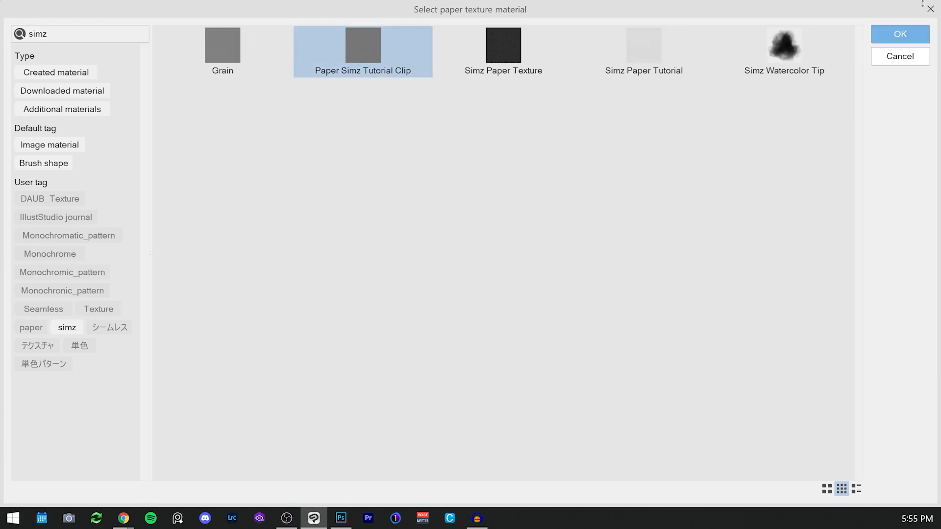
left_click(900, 34)
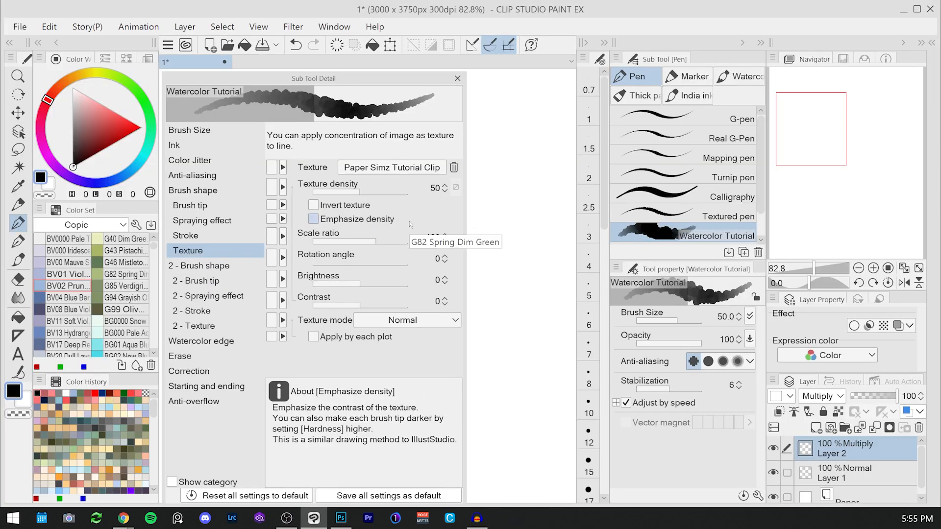
Step: Set the brush texture density to 100 and the scale ratio to 300
left_click_drag(360, 191, 414, 191)
left_click(429, 239)
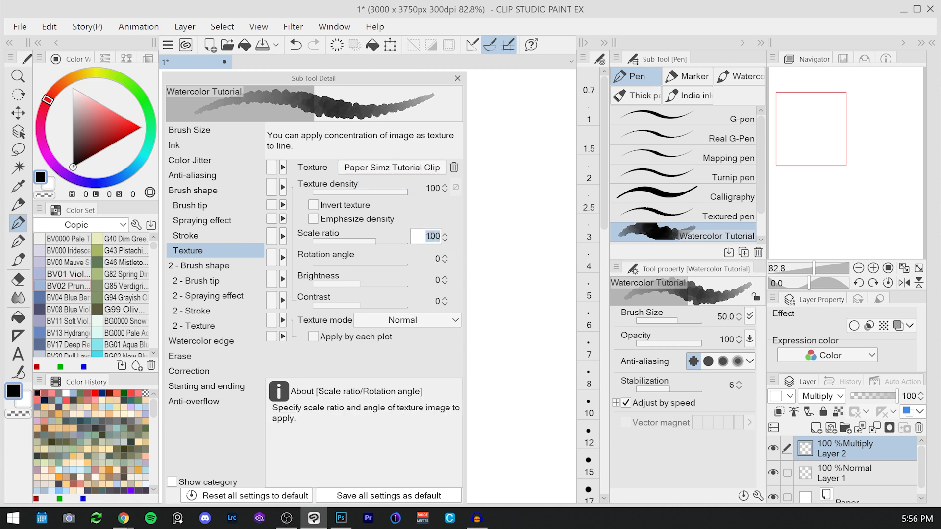
type("300")
key("Return")
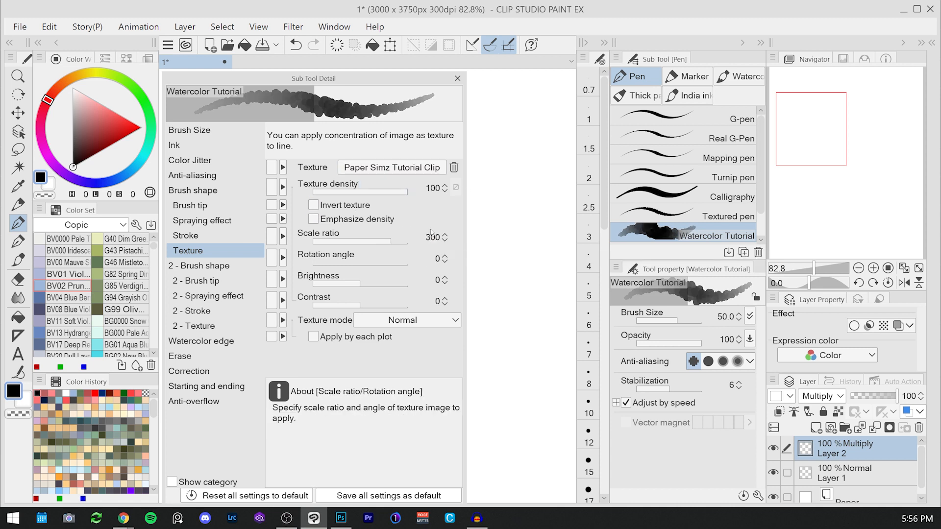
Step: Set the brush texture brightness to 5 and contrast to 50
left_click(437, 279)
type("5")
key("Return")
left_click(436, 301)
type("50")
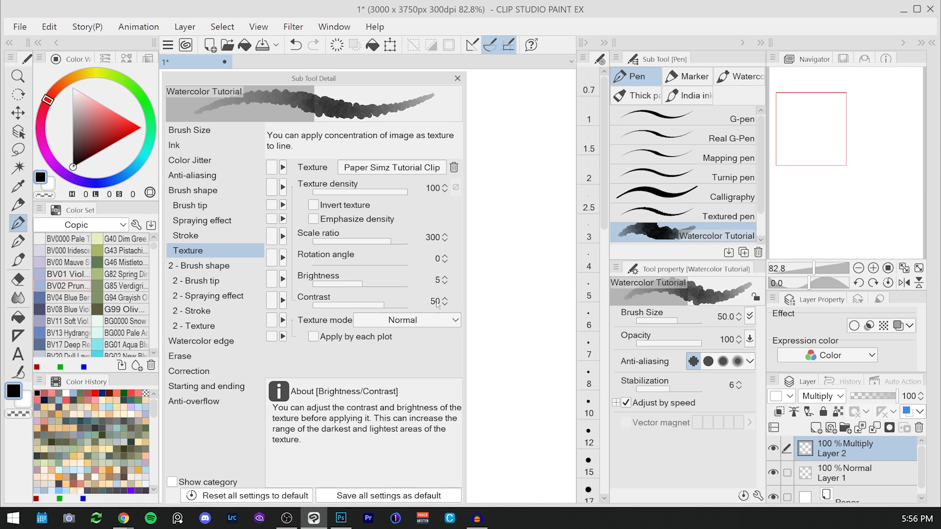
key("Return")
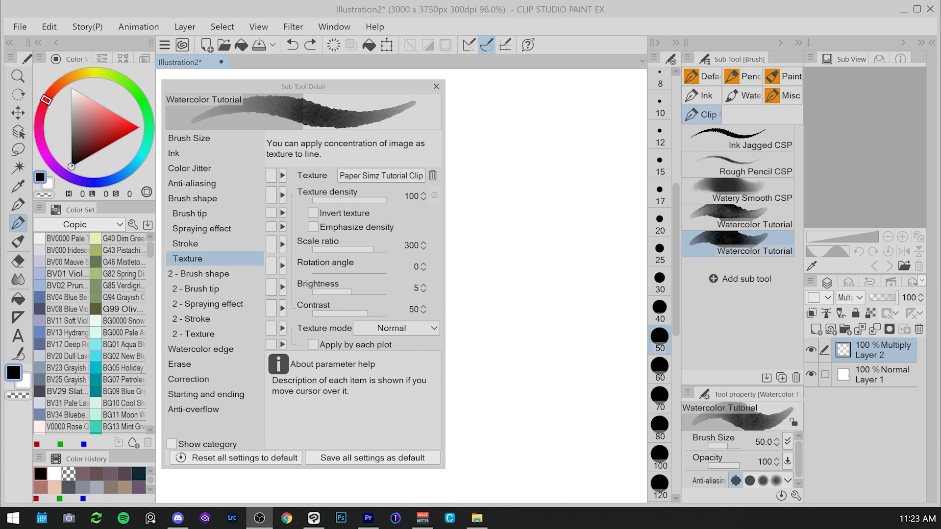